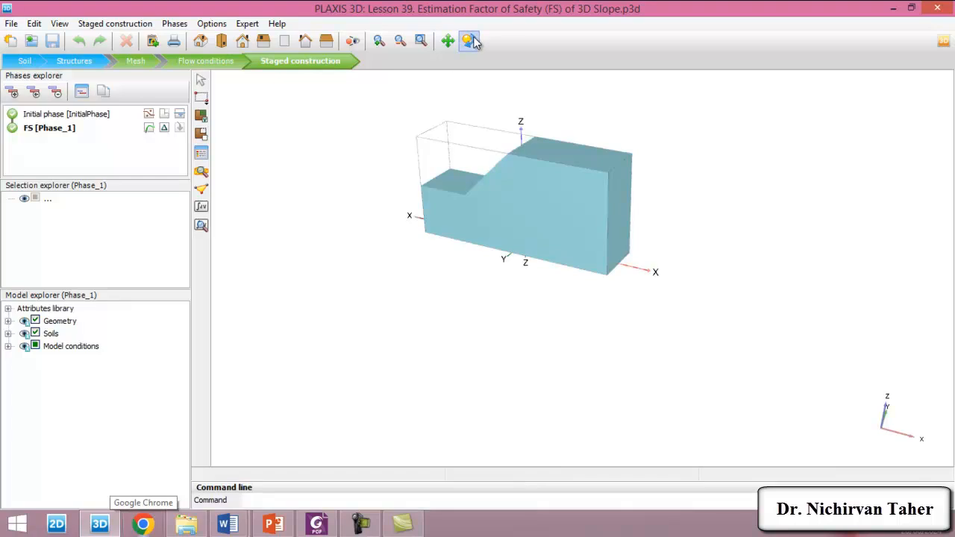
# Save a copy of the project as "Lesson 40. Effect of Water Table on Factor of Safety (FS)of 3D Slope" in the Lesson 40 course folder
pyautogui.moveTo(321, 204); pyautogui.dragTo(587, 203)
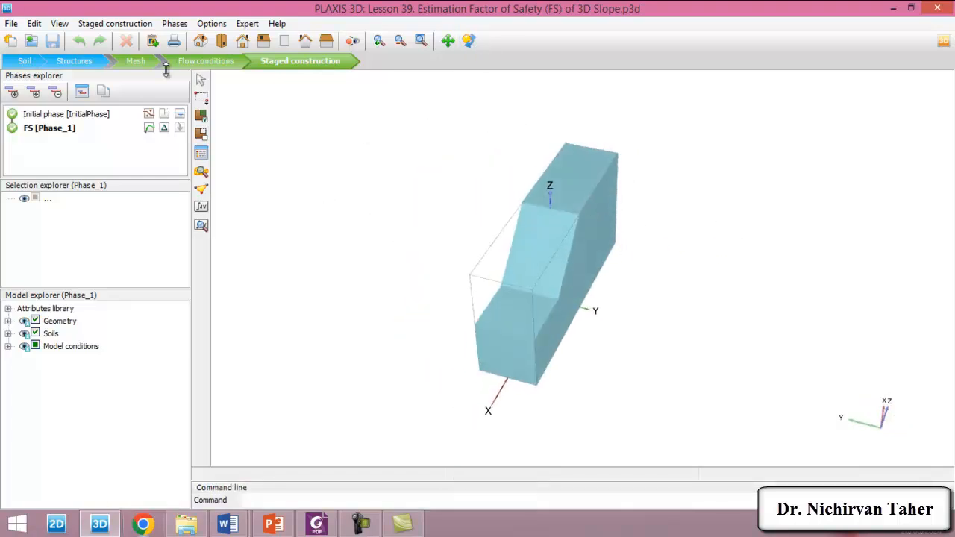
pyautogui.click(11, 24)
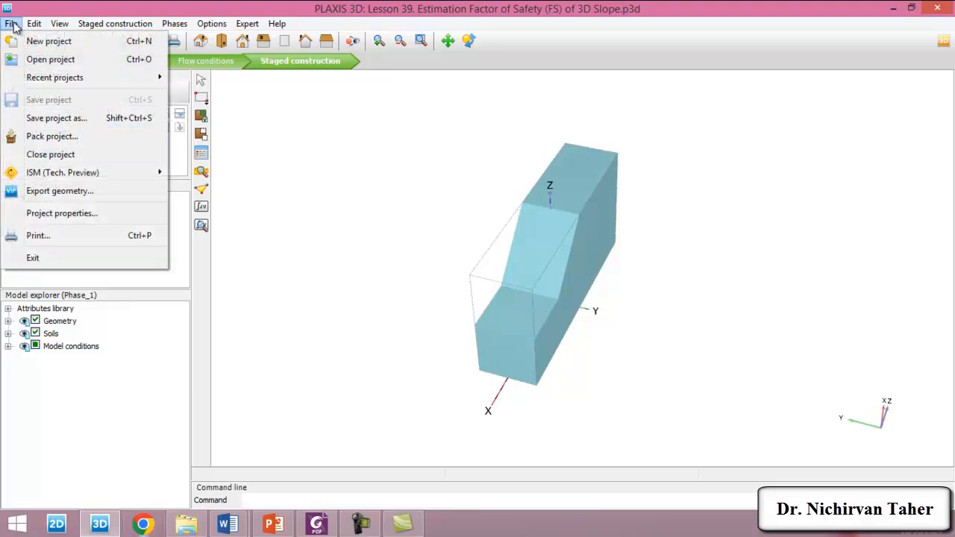
pyautogui.click(57, 118)
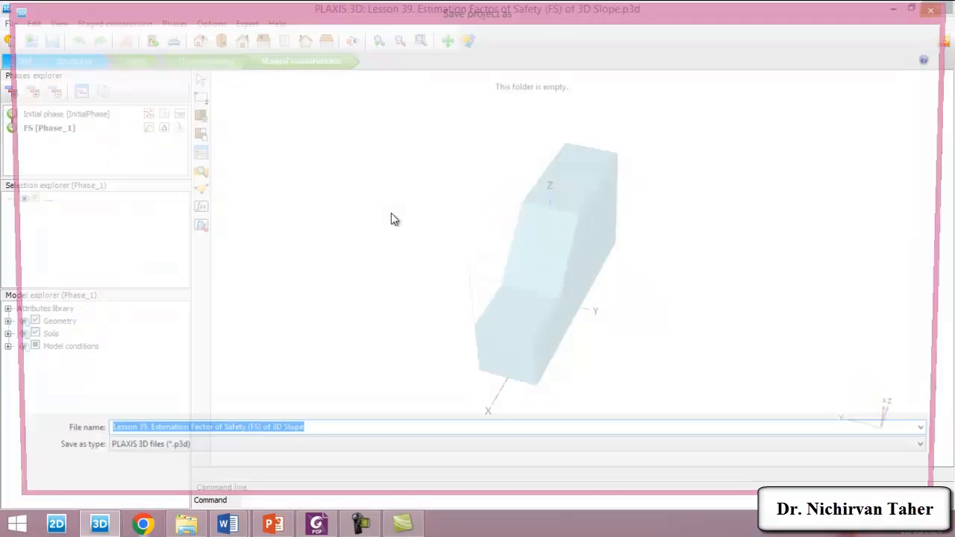
pyautogui.click(72, 35)
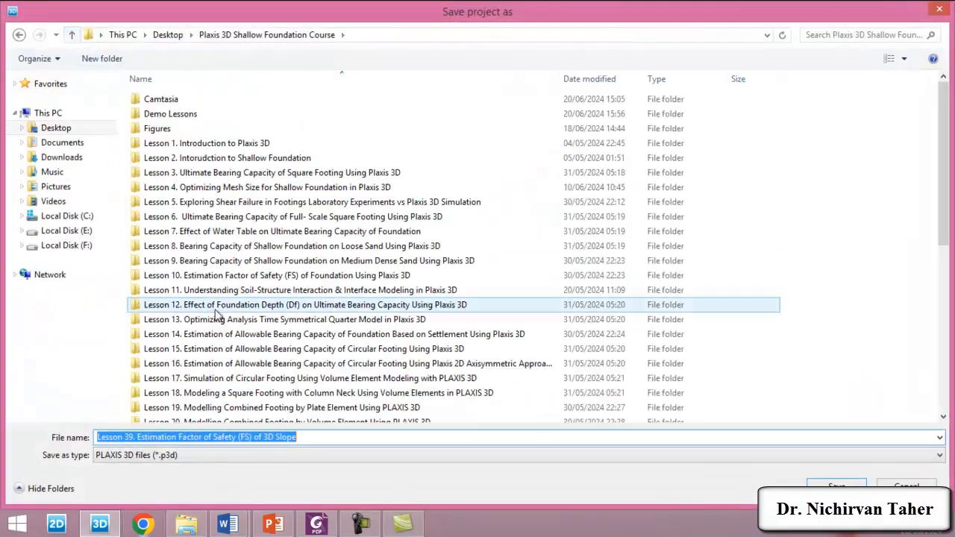
pyautogui.click(251, 379)
pyautogui.scroll(-8, 251, 382)
pyautogui.click(252, 374)
pyautogui.click(201, 386)
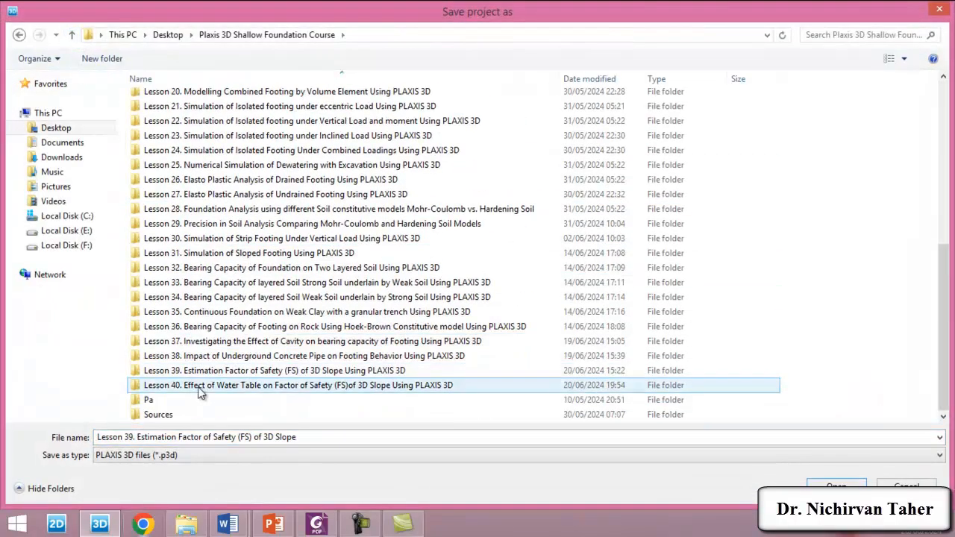
pyautogui.doubleClick(208, 391)
pyautogui.tripleClick(305, 436)
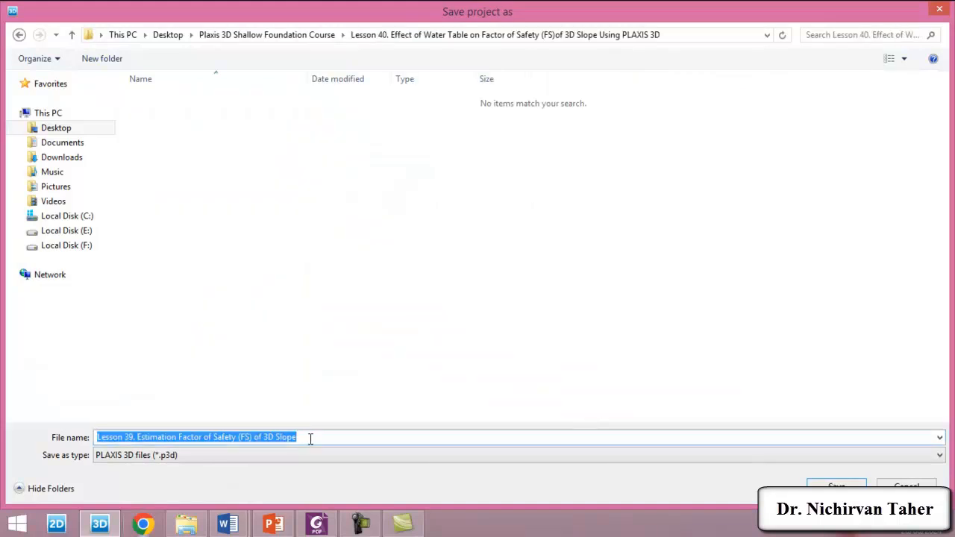
pyautogui.write('Lesson 40. Effect of Water Table on Factor of Safety (FS)of 3D Slope')
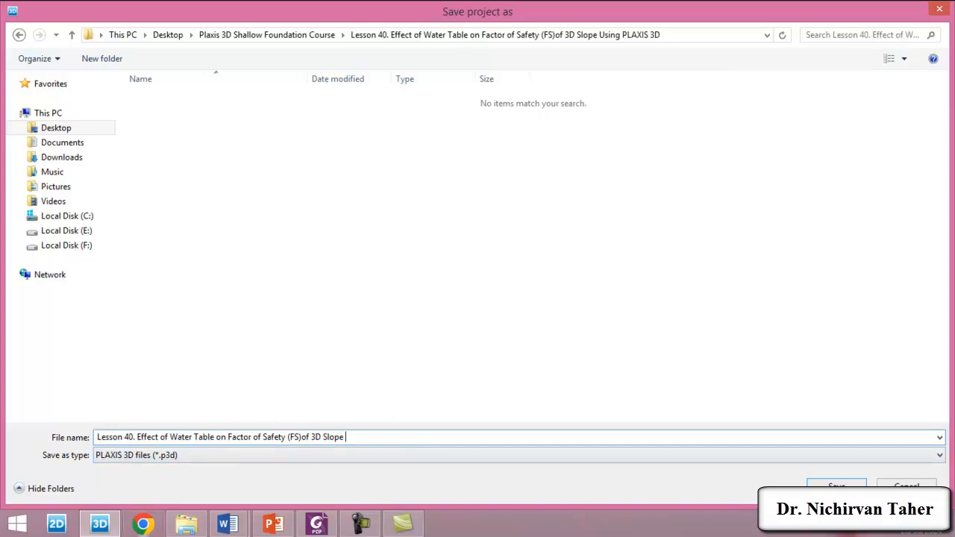
pyautogui.click(836, 485)
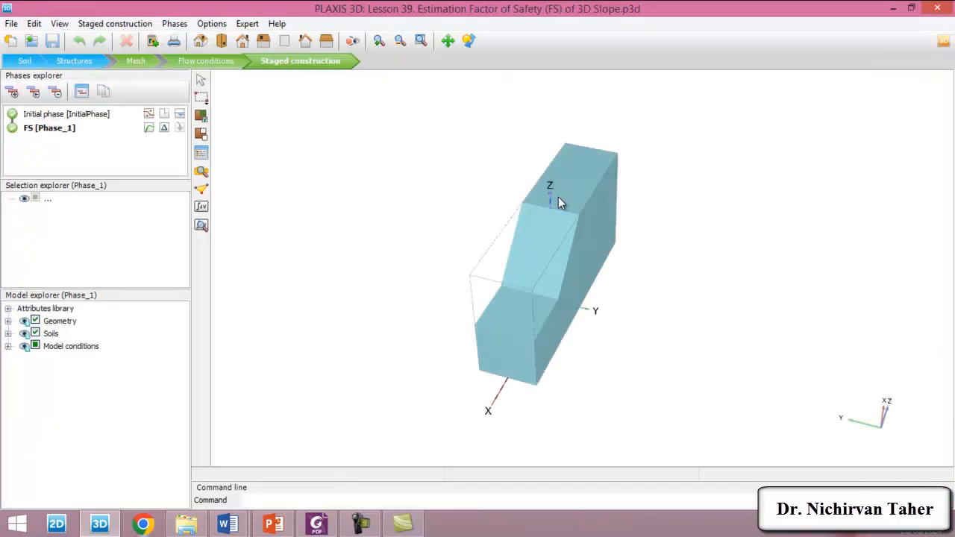
# Go to the Soil mode and consult the slope's water level sketch on the PowerPoint slide, returning to PLAXIS 3D
pyautogui.click(26, 61)
pyautogui.scroll(-2, 463, 147)
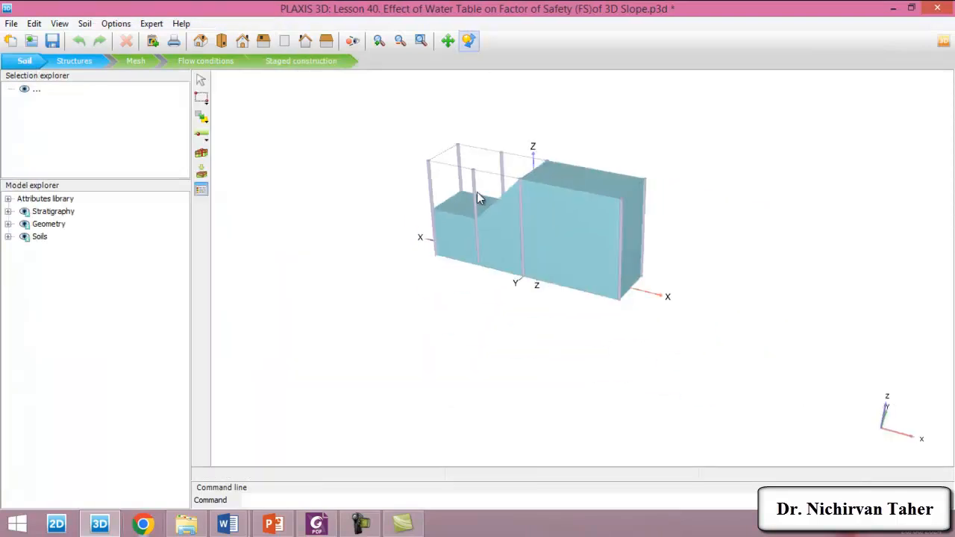
pyautogui.click(273, 525)
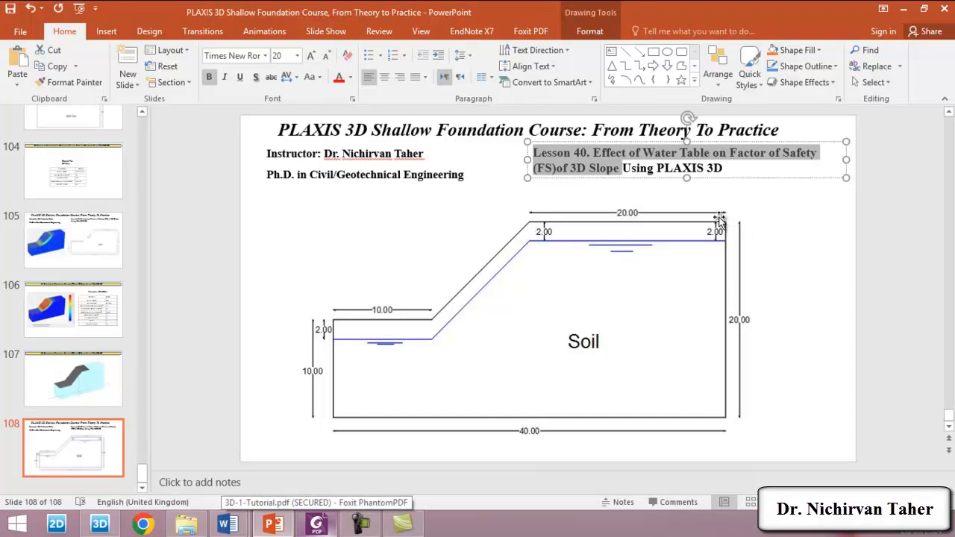
pyautogui.click(99, 522)
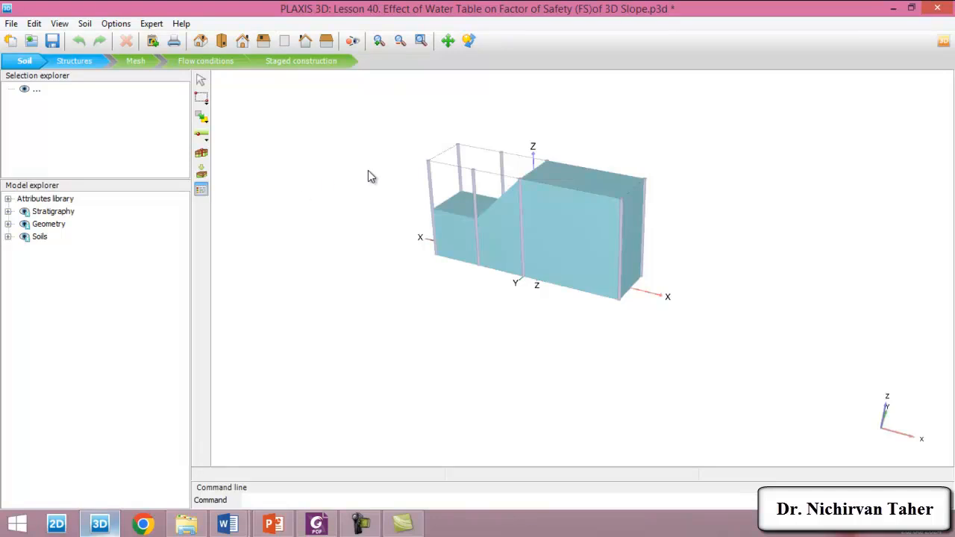
# Set the water head of the borehole at x = -20, y = 5 to 6 m in its soil layer settings
pyautogui.scroll(5, 455, 148)
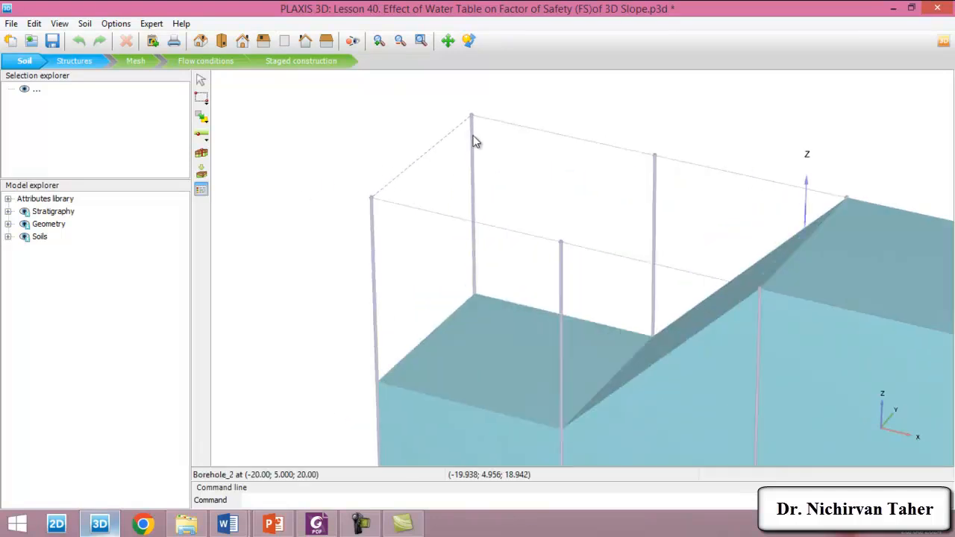
pyautogui.doubleClick(472, 140)
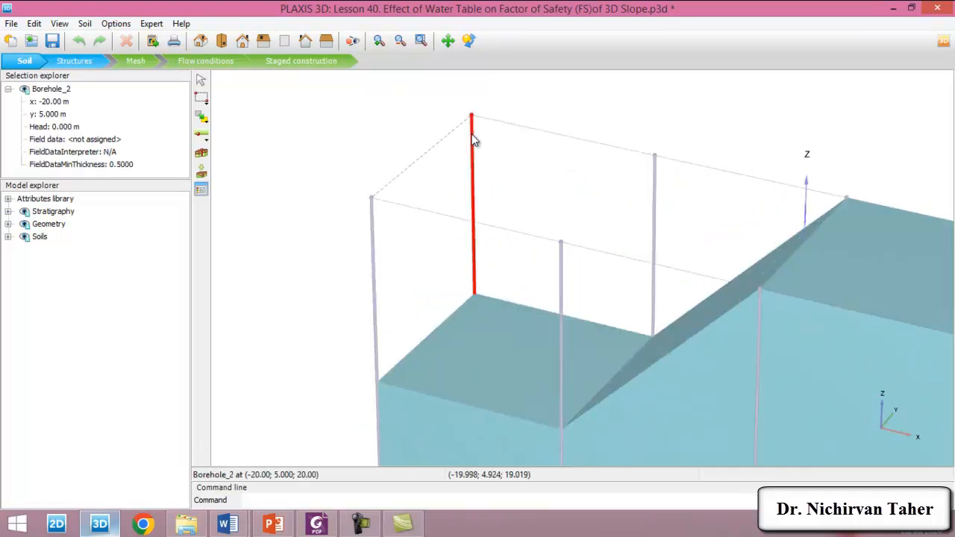
pyautogui.click(273, 149)
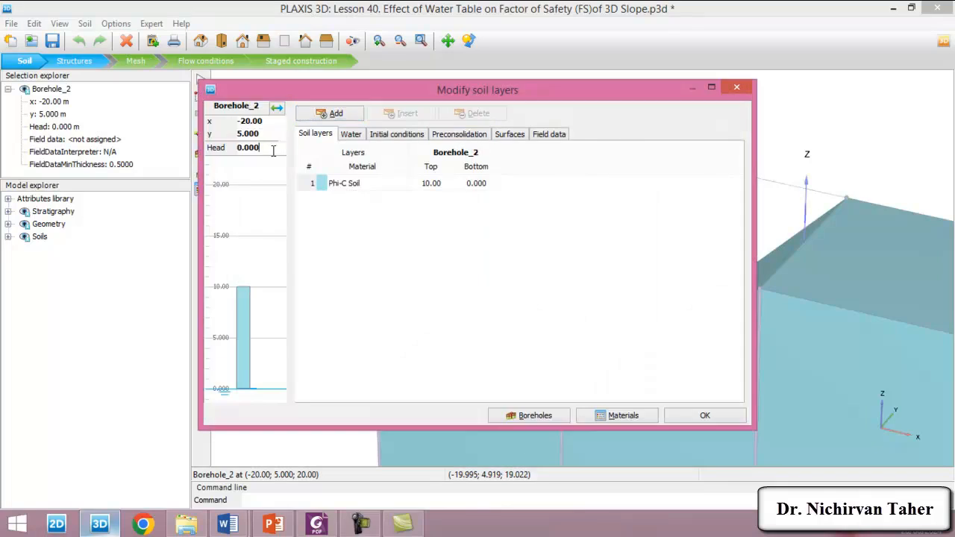
pyautogui.moveTo(277, 151); pyautogui.dragTo(212, 154)
pyautogui.write('6')
pyautogui.click(272, 133)
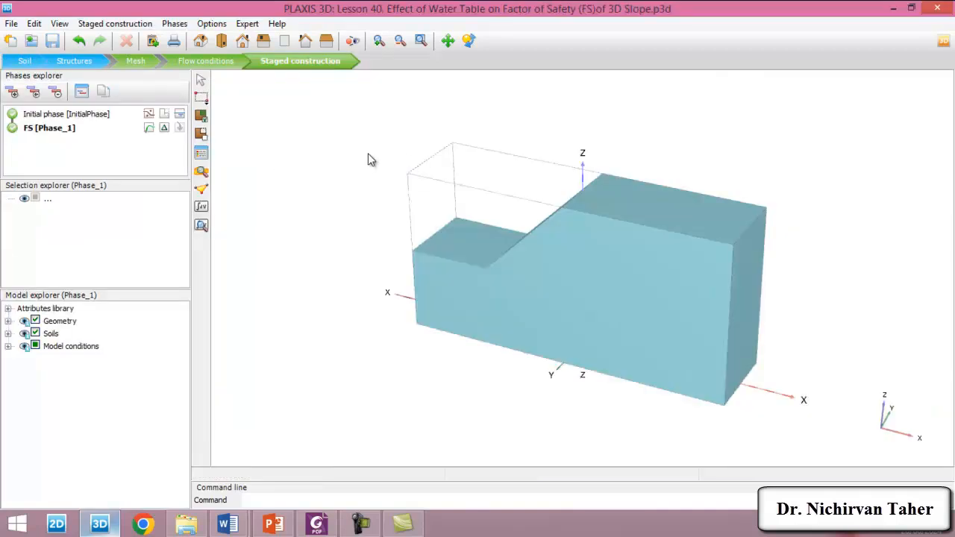
# Run the staged construction calculation for all phases
pyautogui.scroll(-2, 392, 145)
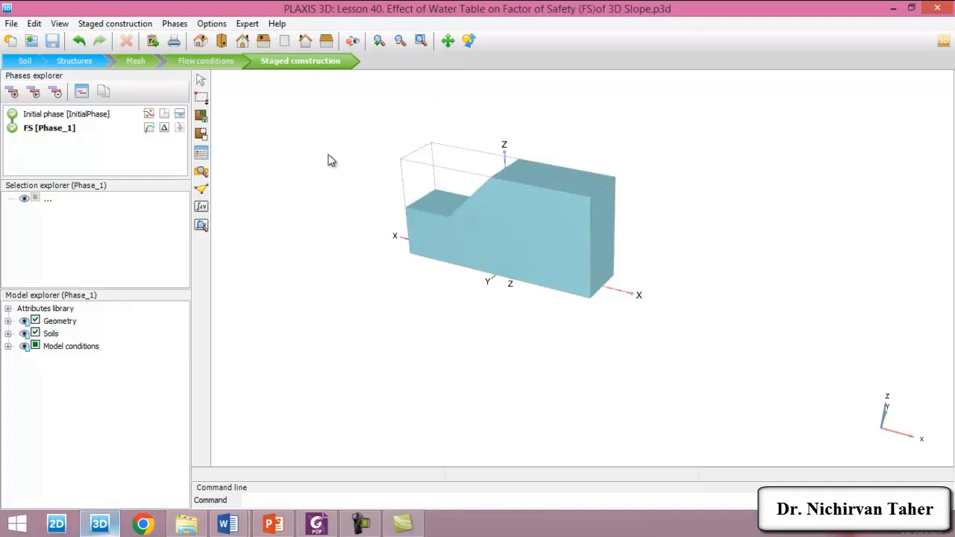
pyautogui.click(201, 208)
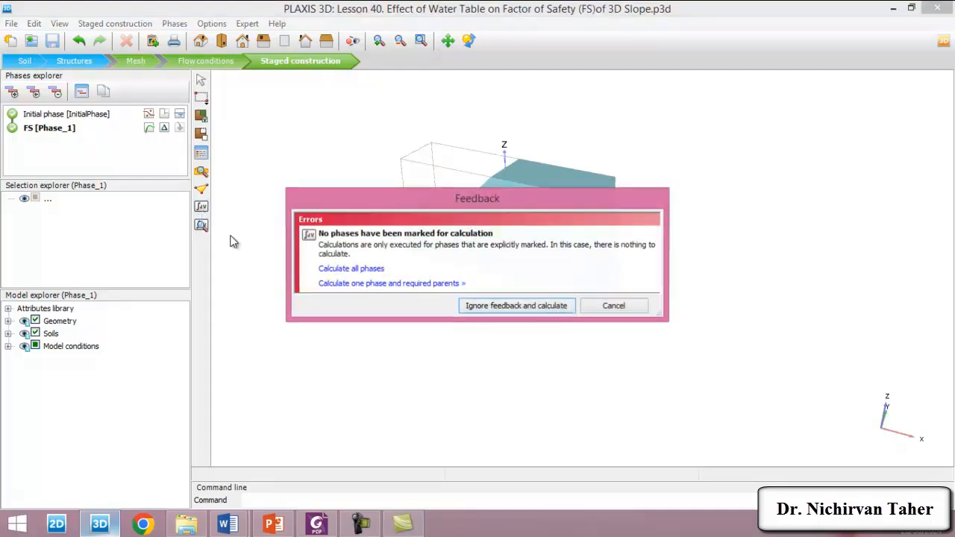
pyautogui.click(360, 269)
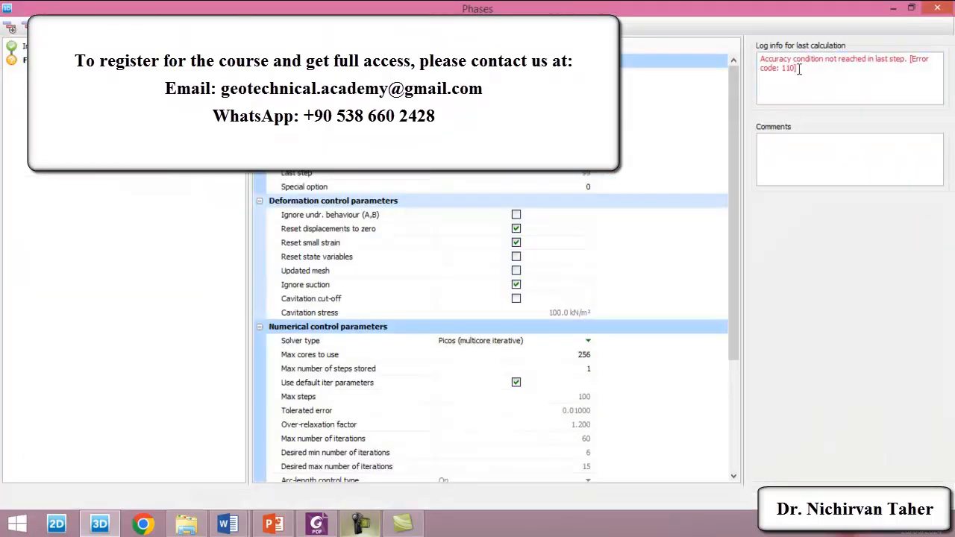
# Examine the log message of the last calculation and the numerical control parameters and reached values of the FS phase
pyautogui.click(810, 69)
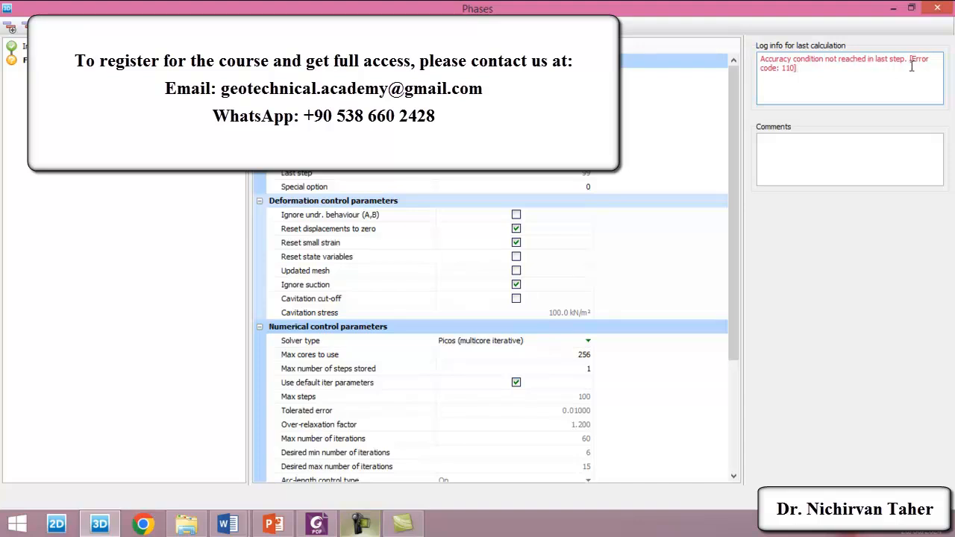
pyautogui.moveTo(733, 258); pyautogui.dragTo(728, 385)
pyautogui.click(803, 68)
pyautogui.moveTo(804, 67); pyautogui.dragTo(760, 60)
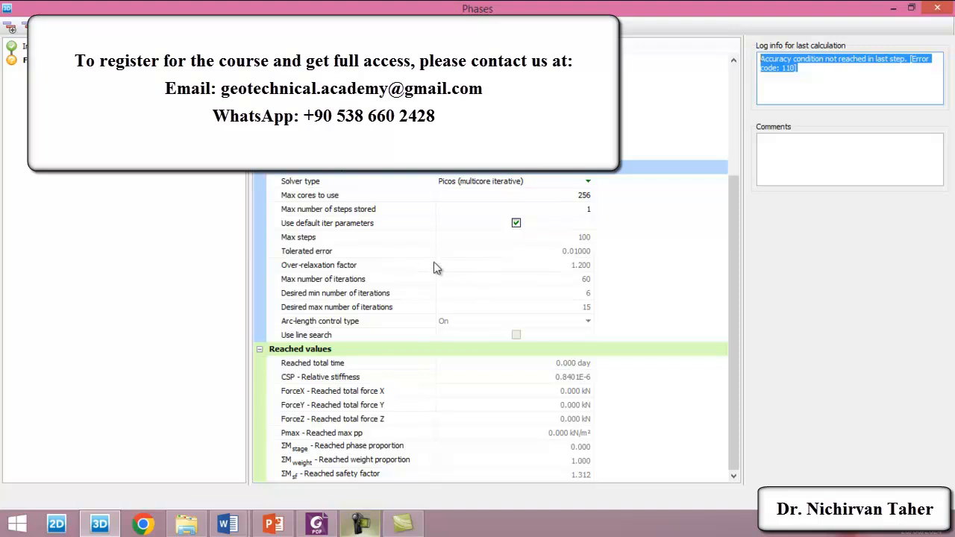
# Turn off the default iteration parameters for the FS phase, try a tolerated error of 0.005, and leave it at 0.01
pyautogui.click(516, 223)
pyautogui.click(565, 253)
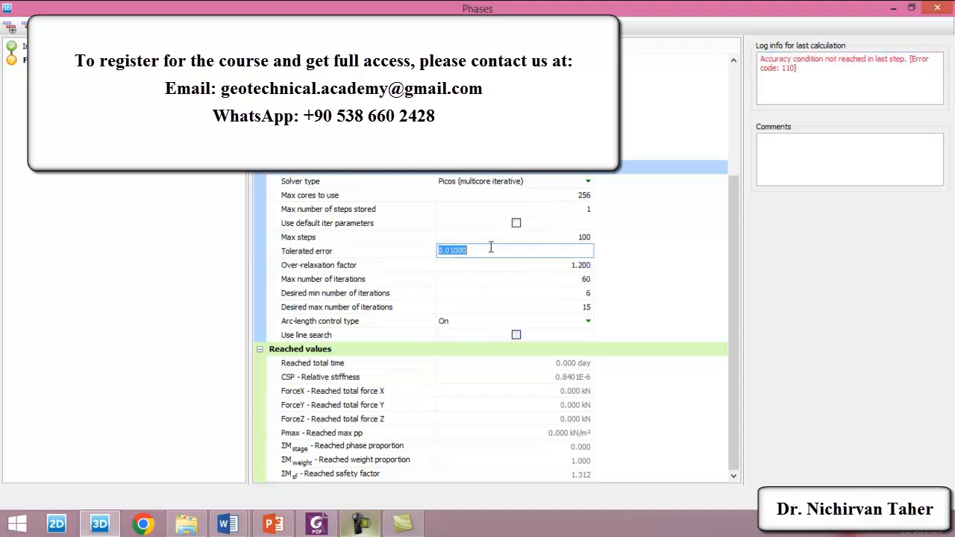
pyautogui.moveTo(449, 251); pyautogui.dragTo(458, 253)
pyautogui.write('0')
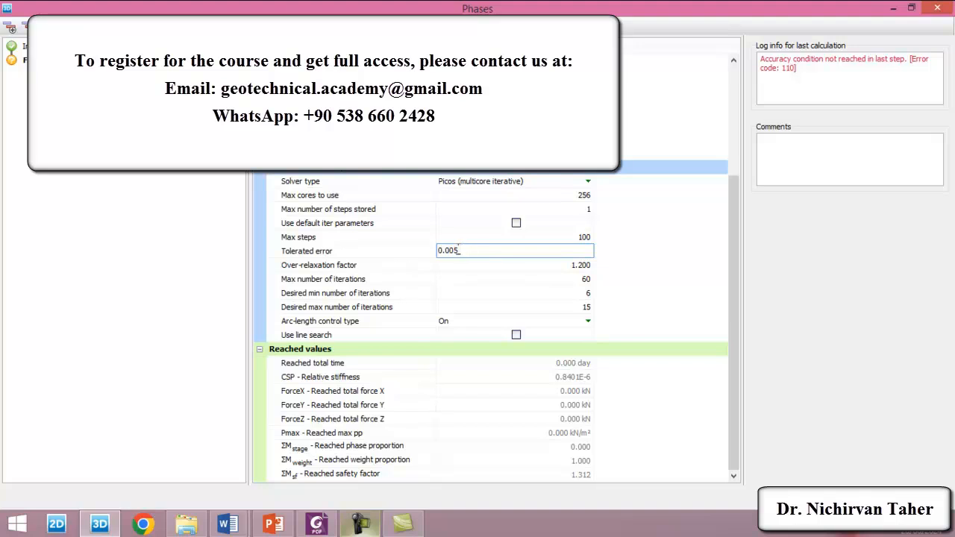
pyautogui.write('1')
pyautogui.press('Return')
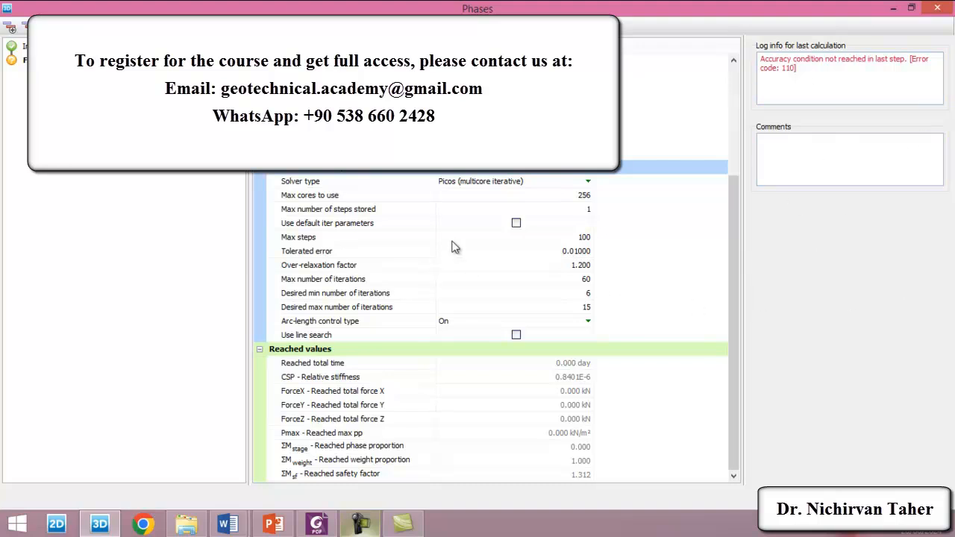
pyautogui.click(939, 9)
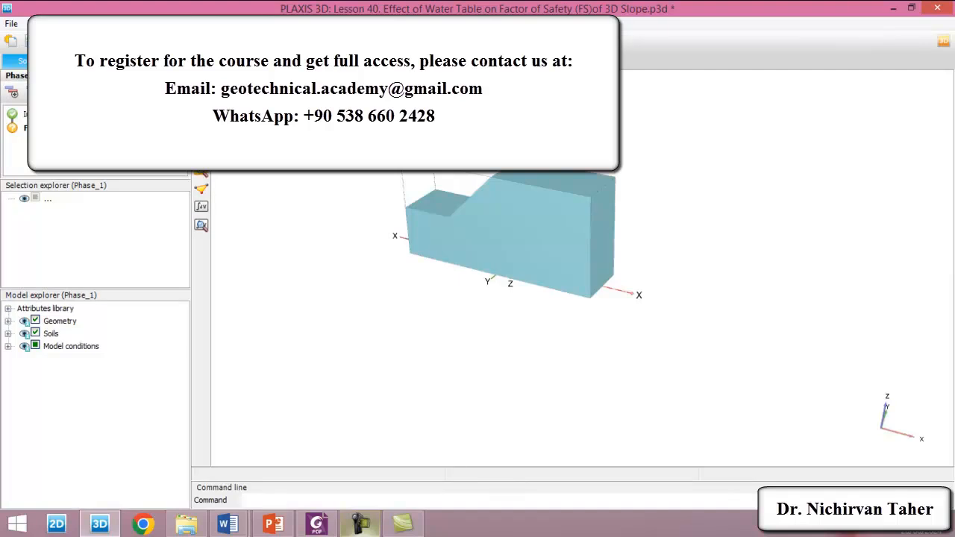
# Reopen the FS phase settings to check the numerical control parameters and the reached safety factor, leaving them without further edits
pyautogui.click(45, 128)
pyautogui.doubleClick(45, 127)
pyautogui.moveTo(737, 179); pyautogui.dragTo(732, 403)
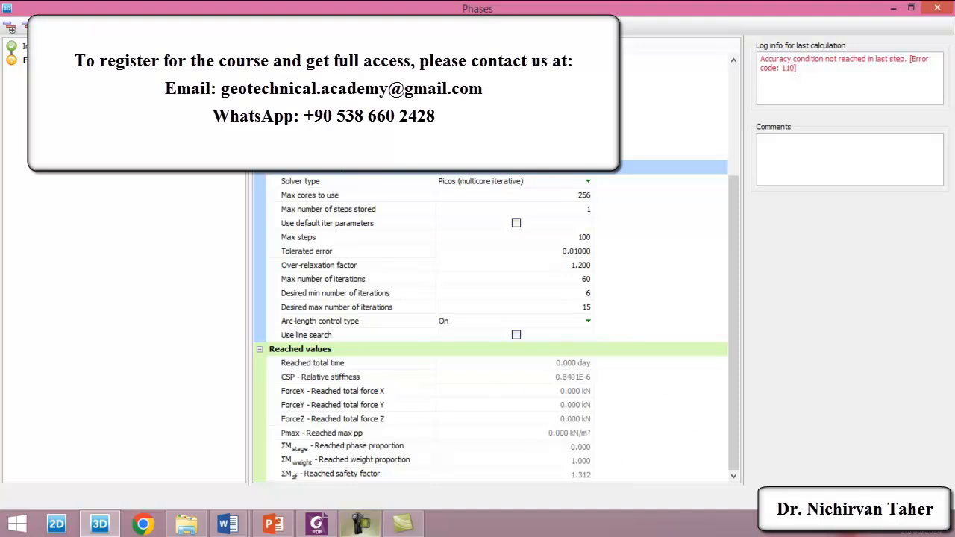
pyautogui.click(916, 498)
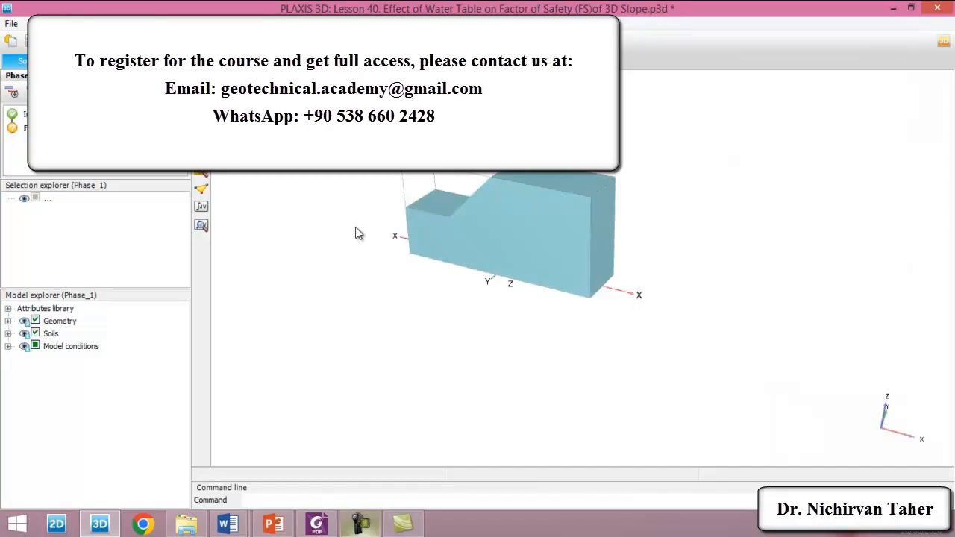
# View the calculation results in PLAXIS 3D Output, inspecting the deformed mesh of the initial phase and of the FS phase
pyautogui.click(202, 225)
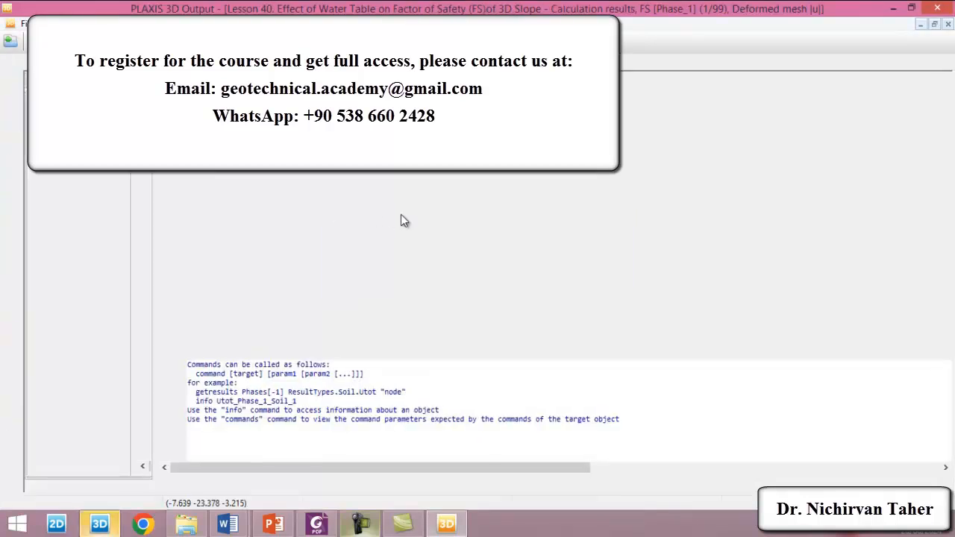
pyautogui.moveTo(568, 329); pyautogui.dragTo(567, 461)
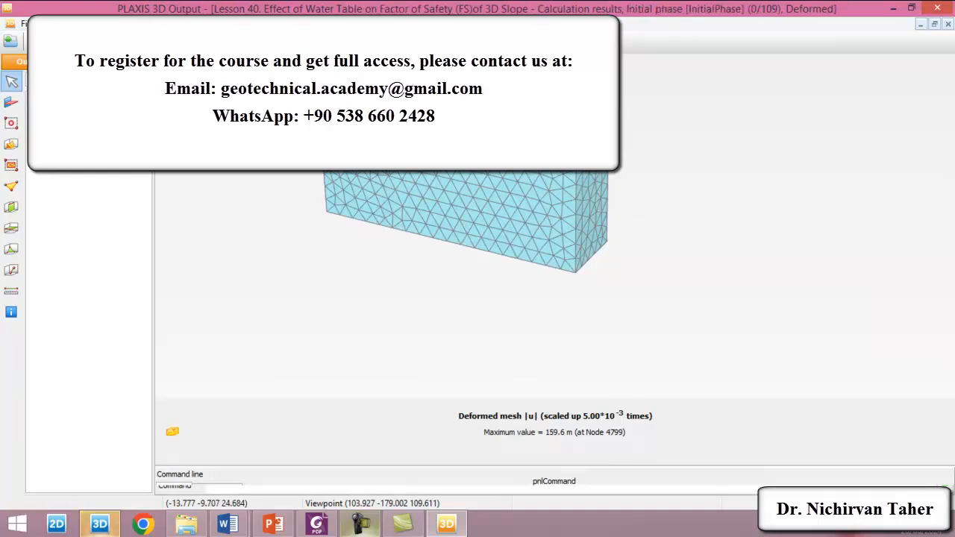
pyautogui.moveTo(320, 218); pyautogui.dragTo(623, 157)
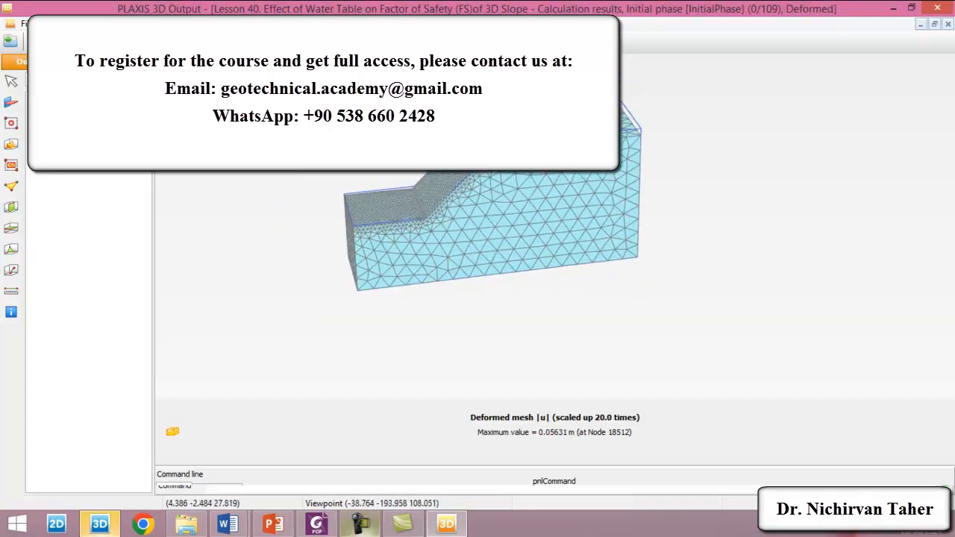
pyautogui.press('Down')
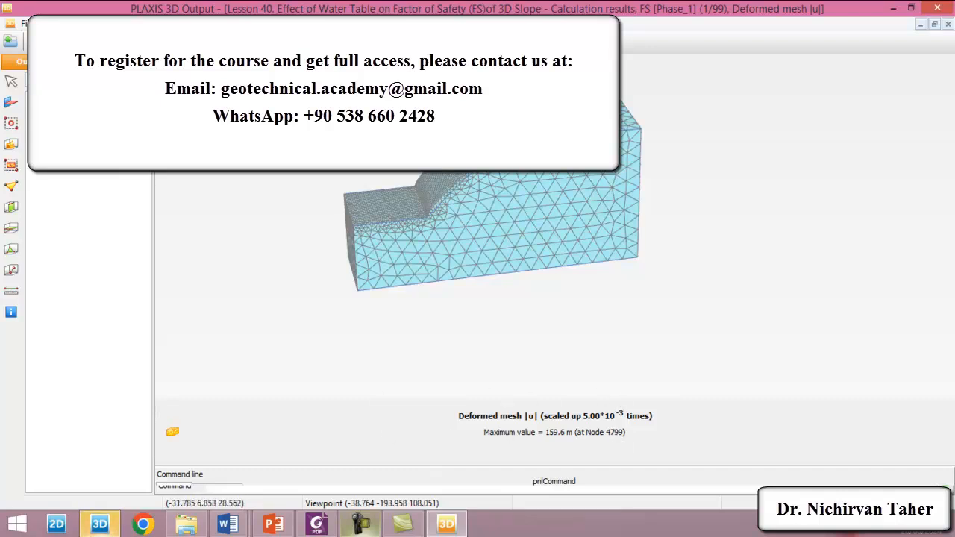
# Display the incremental displacements |Δu| of the FS phase and inspect the failure zone on the slope
pyautogui.click(206, 23)
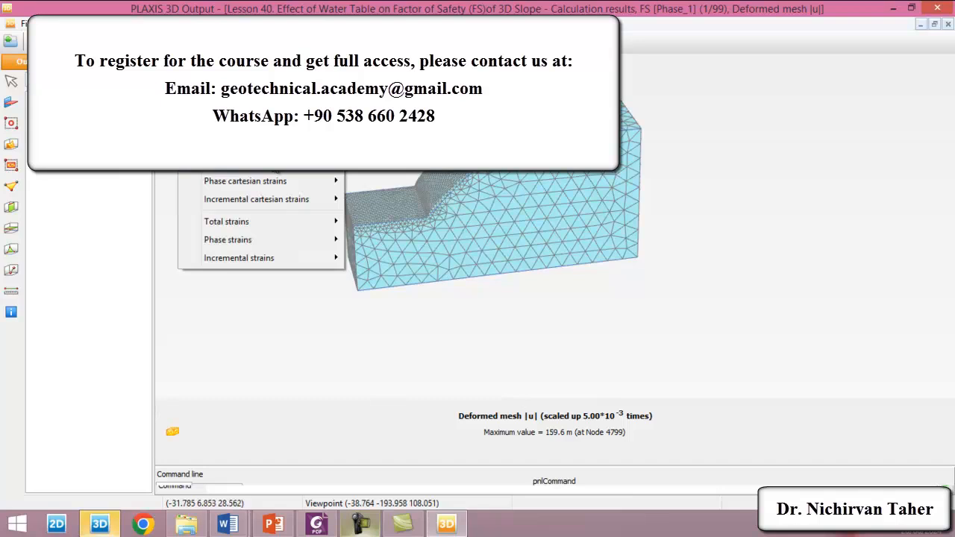
pyautogui.moveTo(253, 141)
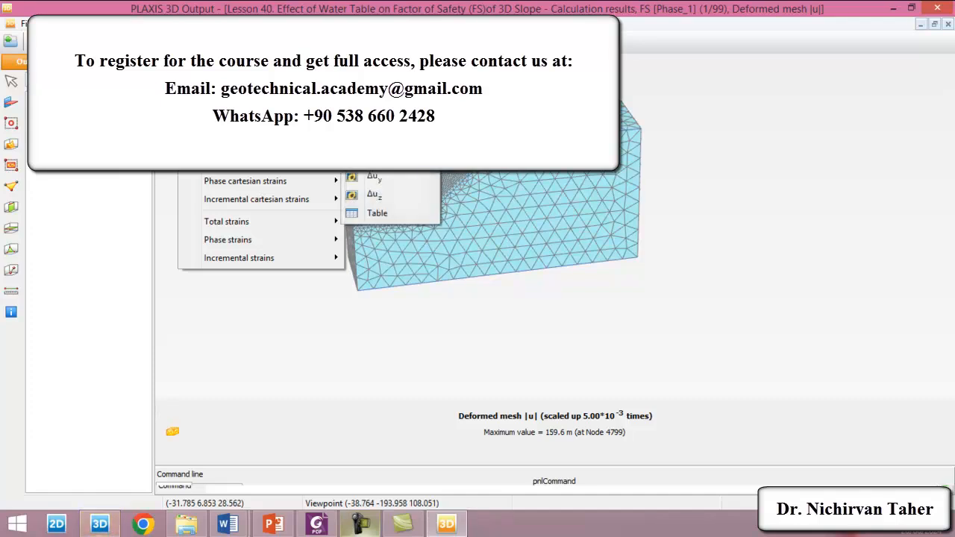
pyautogui.click(376, 141)
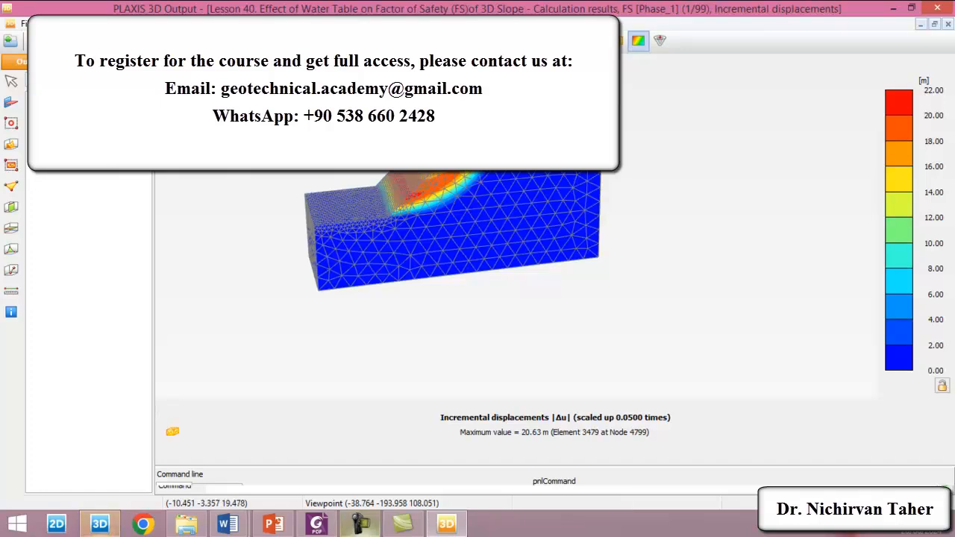
pyautogui.scroll(-1, 664, 261)
pyautogui.scroll(1, 551, 202)
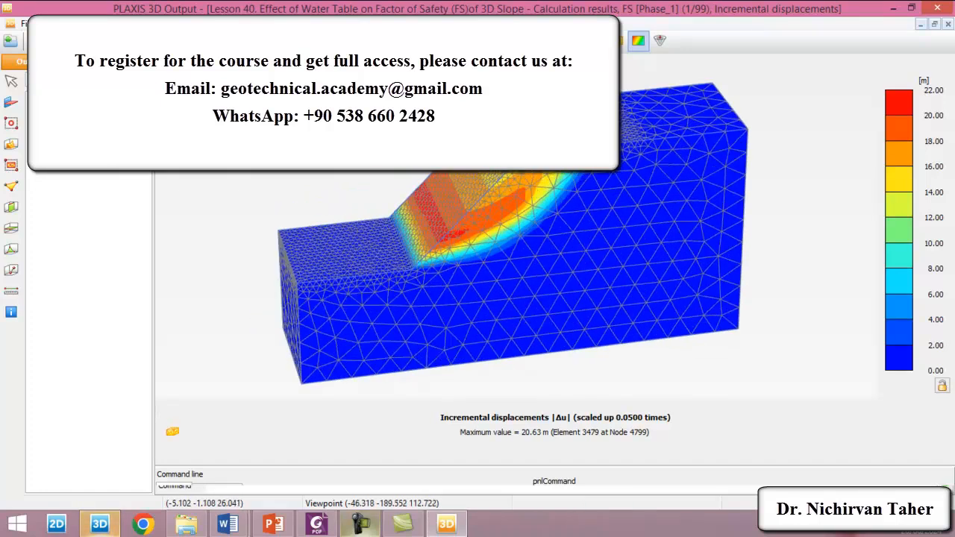
pyautogui.moveTo(575, 273); pyautogui.dragTo(542, 252, button='right')
pyautogui.moveTo(595, 226); pyautogui.dragTo(566, 178, button='right')
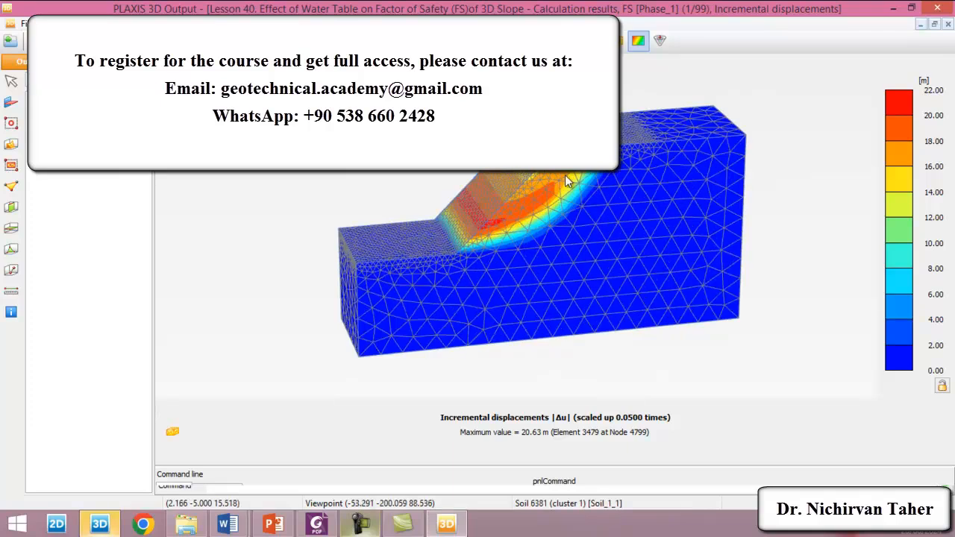
# Display the incremental deviatoric strain Δγs of the FS phase and examine the slip surface from several sides of the slope
pyautogui.click(196, 23)
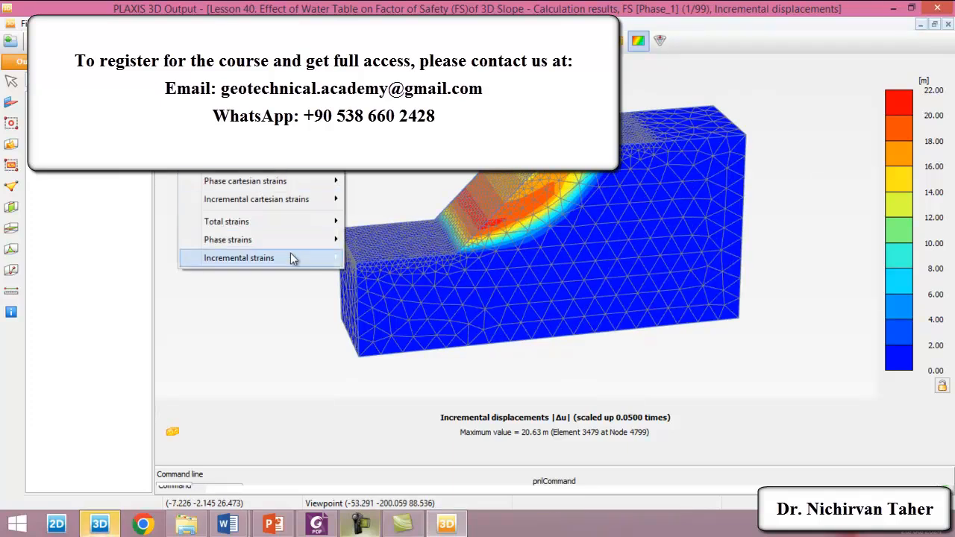
pyautogui.moveTo(293, 258)
pyautogui.click(367, 275)
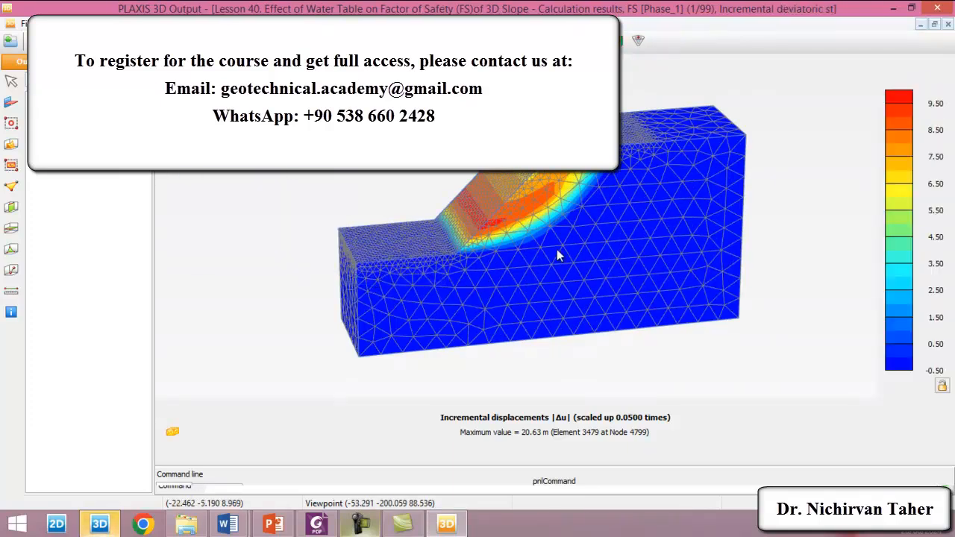
pyautogui.moveTo(646, 324); pyautogui.dragTo(597, 302, button='right')
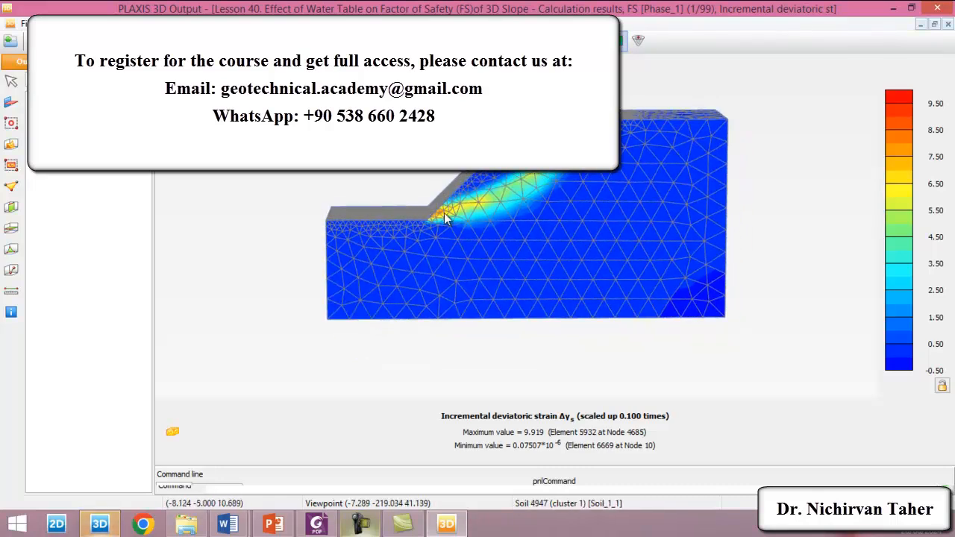
pyautogui.moveTo(539, 228); pyautogui.dragTo(649, 224, button='right')
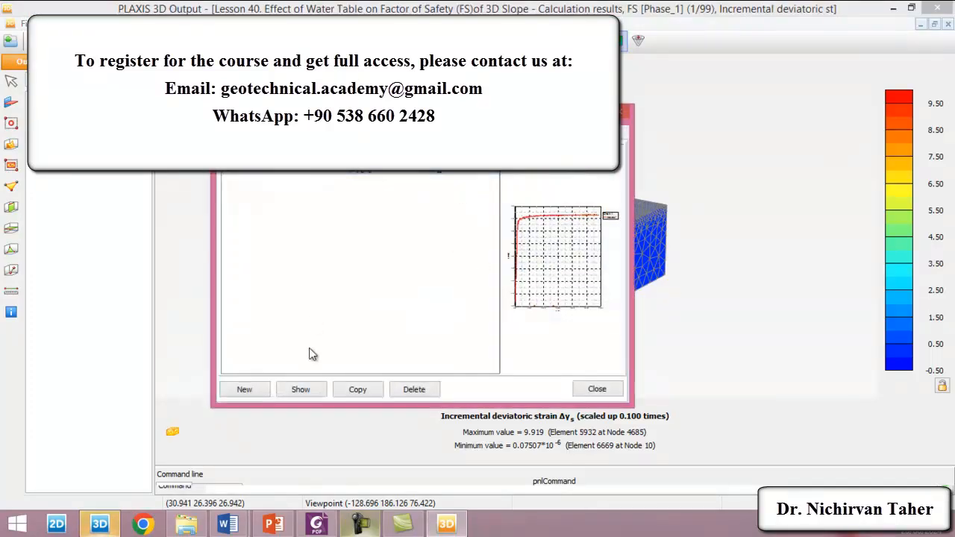
# Create a new curve plotting the multiplier ΣMsf against the total displacement |u| of node 466, and check the safety factor at its final point
pyautogui.click(249, 389)
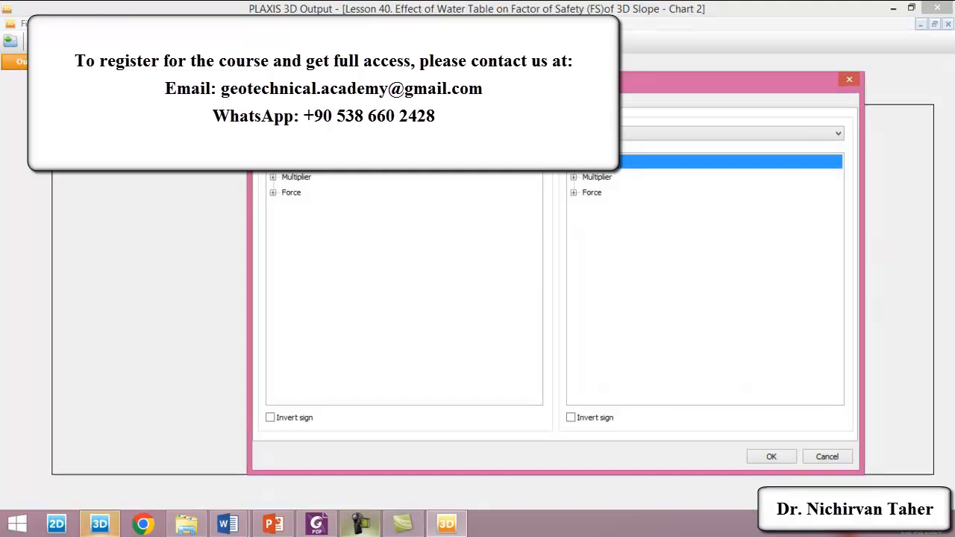
pyautogui.click(329, 156)
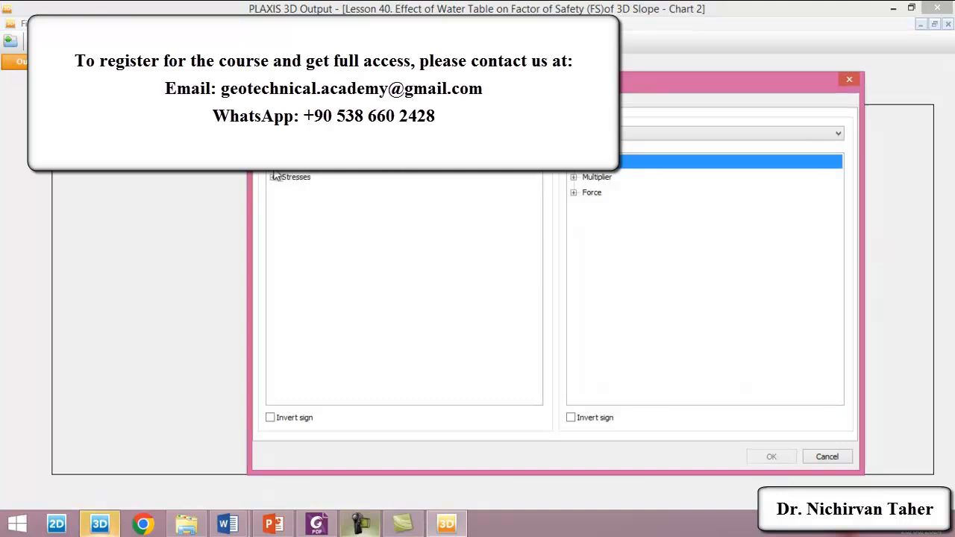
pyautogui.click(312, 208)
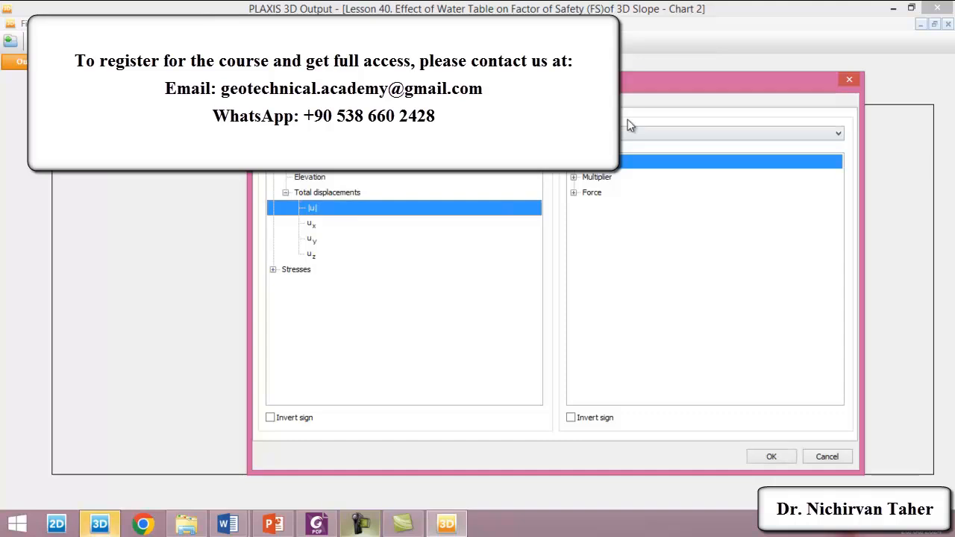
pyautogui.click(629, 128)
pyautogui.click(634, 153)
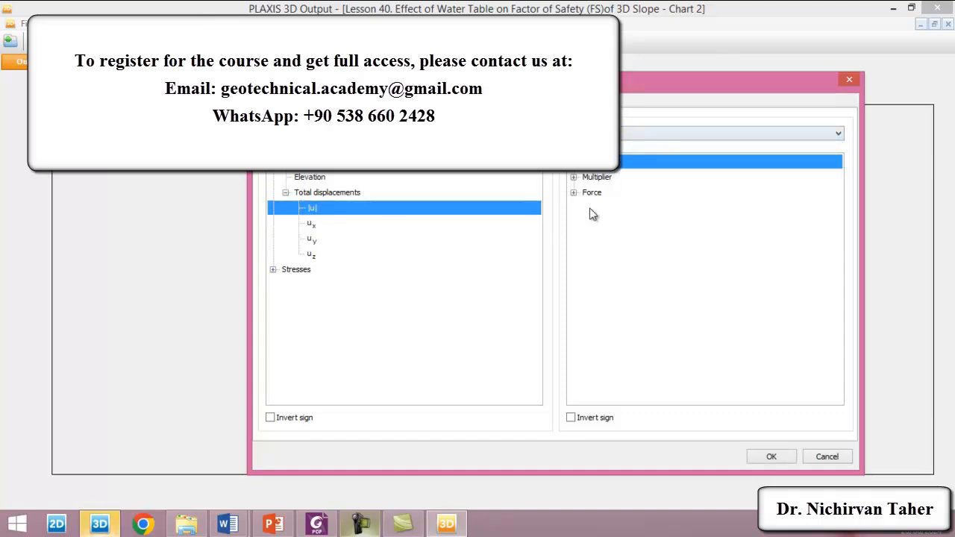
pyautogui.click(573, 177)
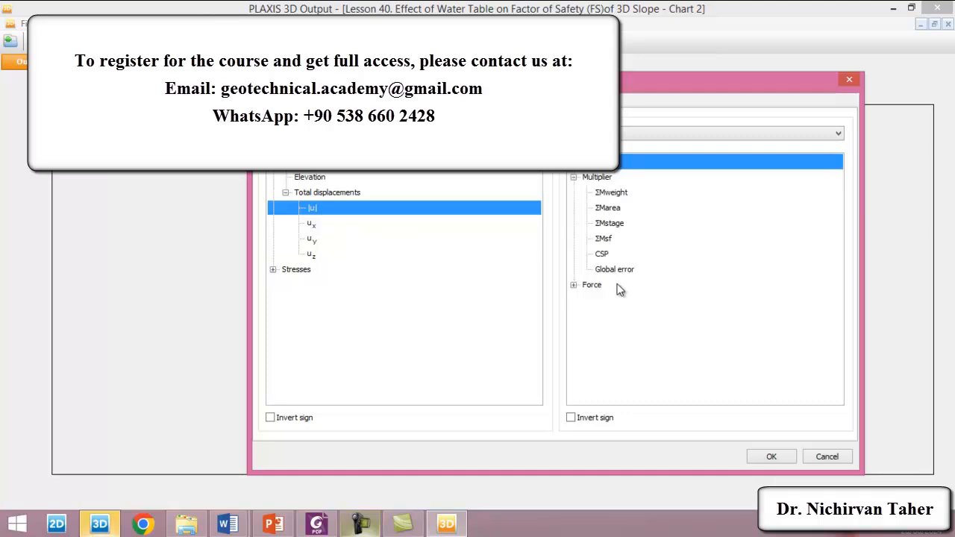
pyautogui.click(604, 240)
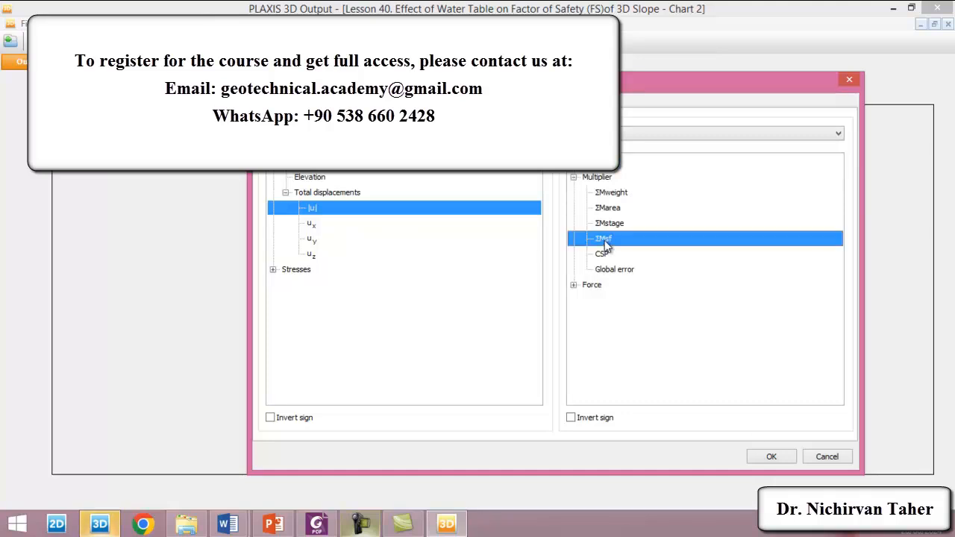
pyautogui.click(773, 456)
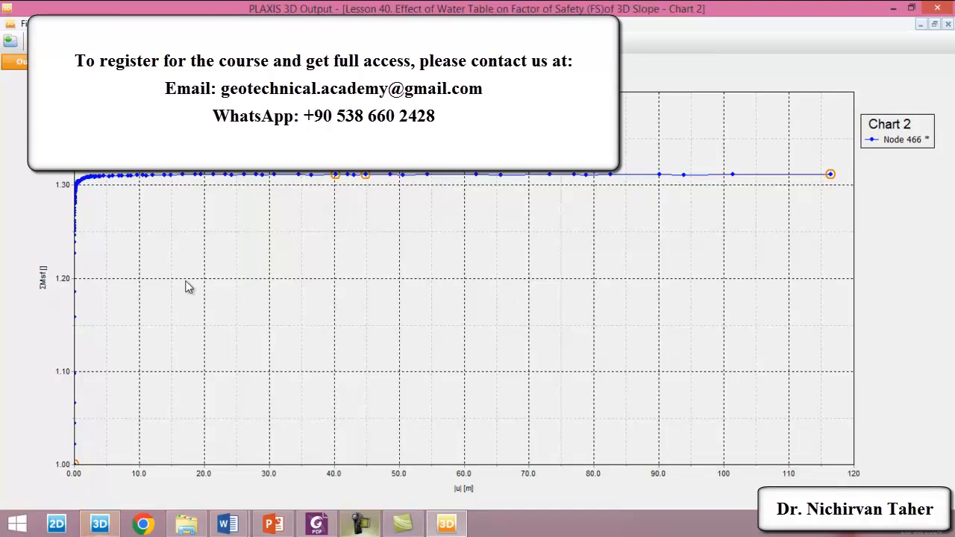
pyautogui.moveTo(365, 176)
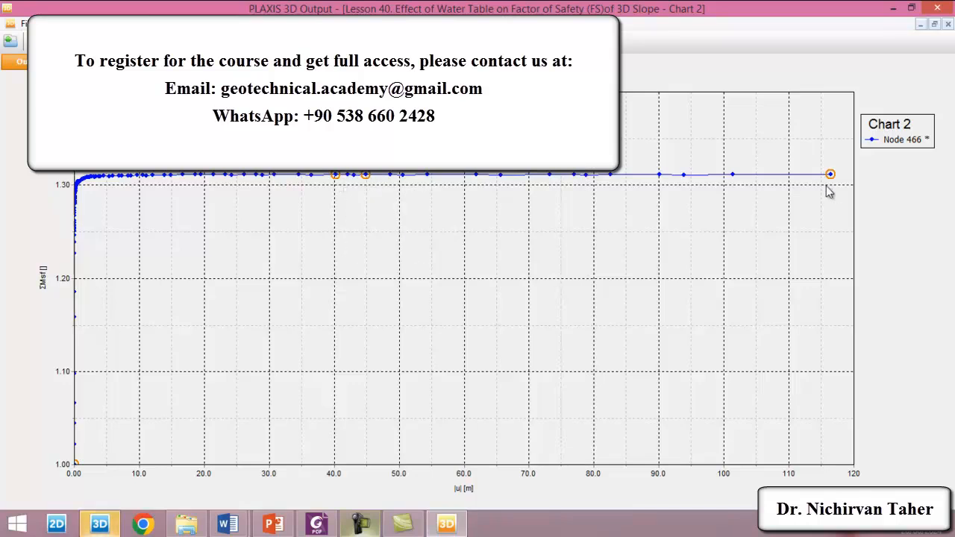
pyautogui.moveTo(832, 176)
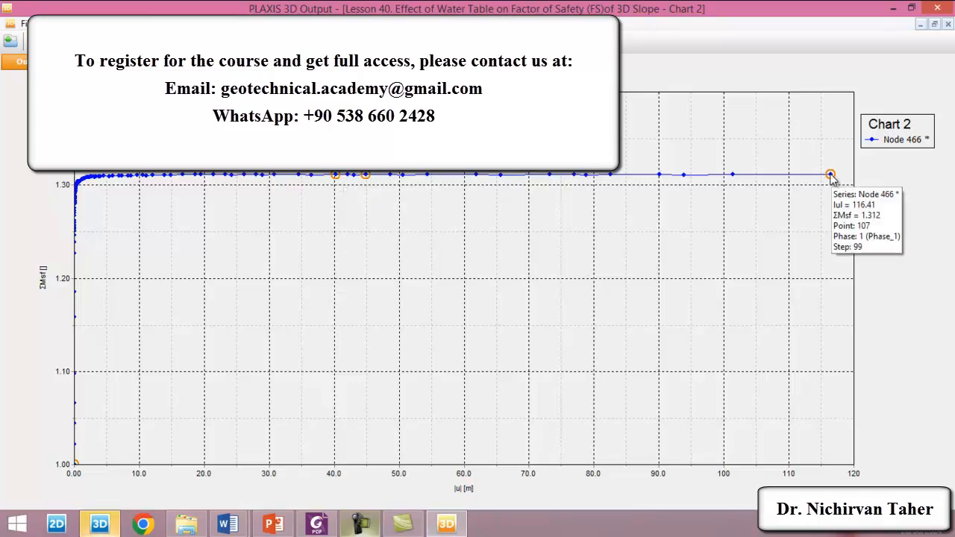